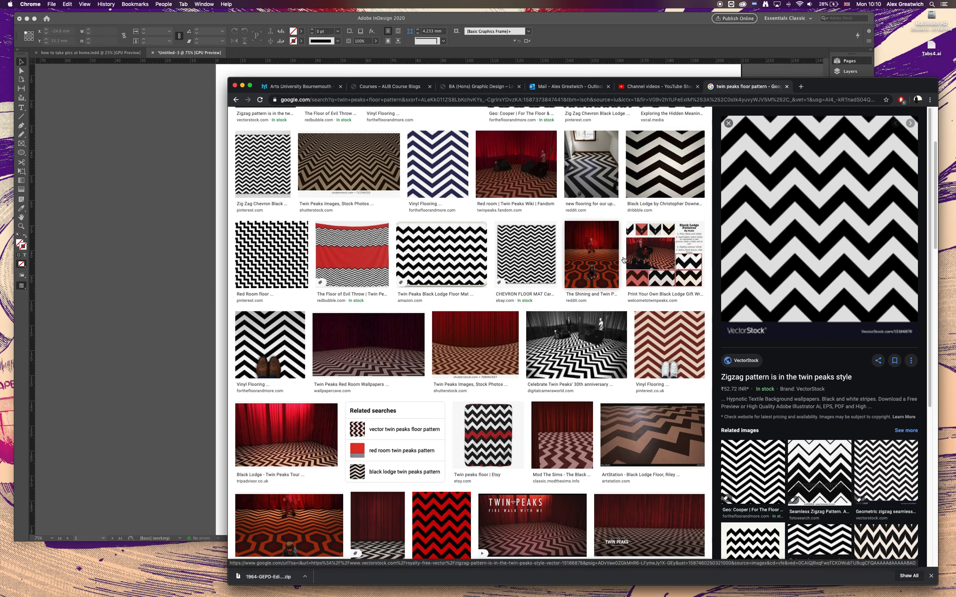
Choose the Black Lodge chevron image from the search results and open its full 400 × 300 version in a separate browser tab.
click(650, 186)
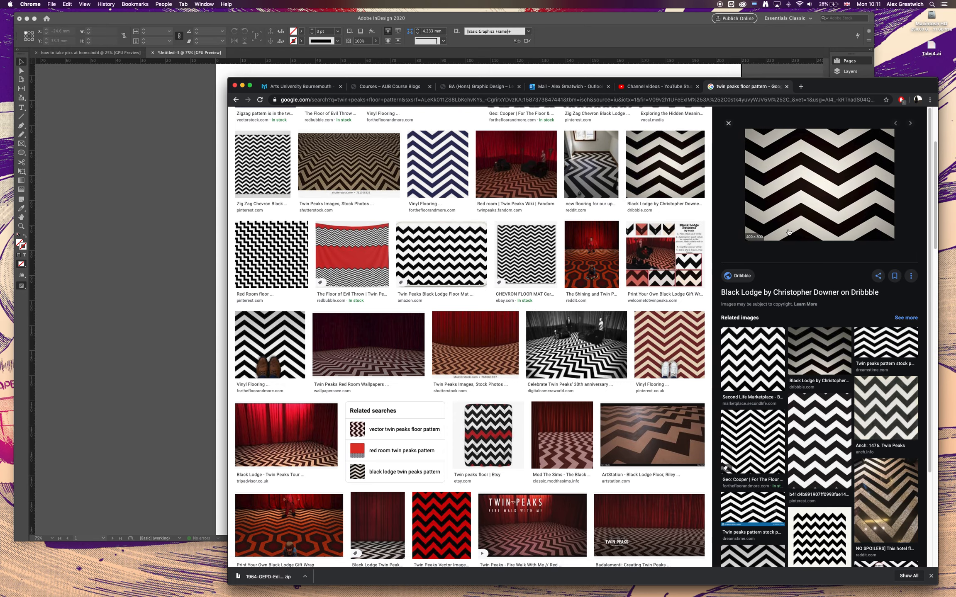
drag(849, 86, 810, 79)
drag(761, 174, 926, 142)
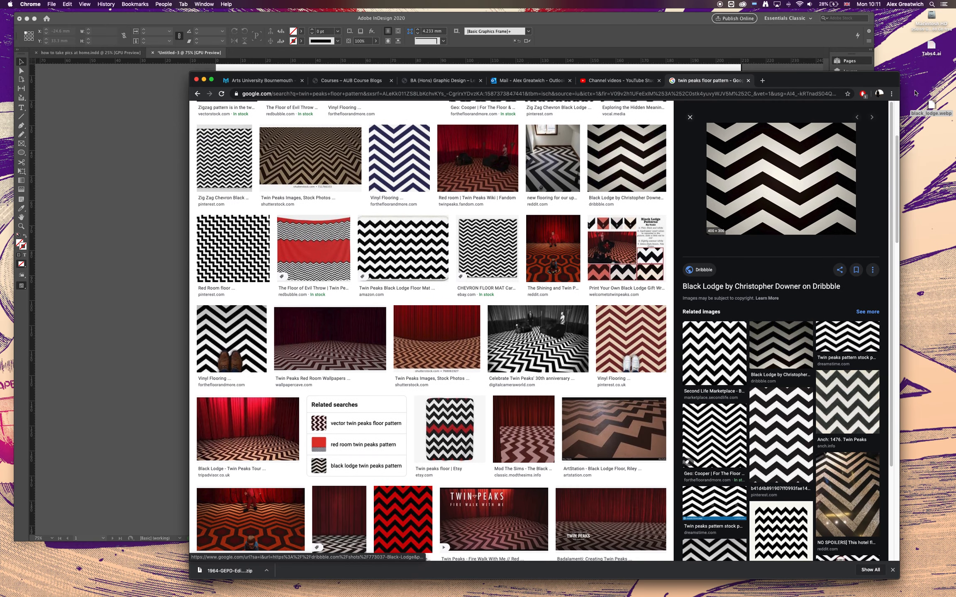
right_click(794, 174)
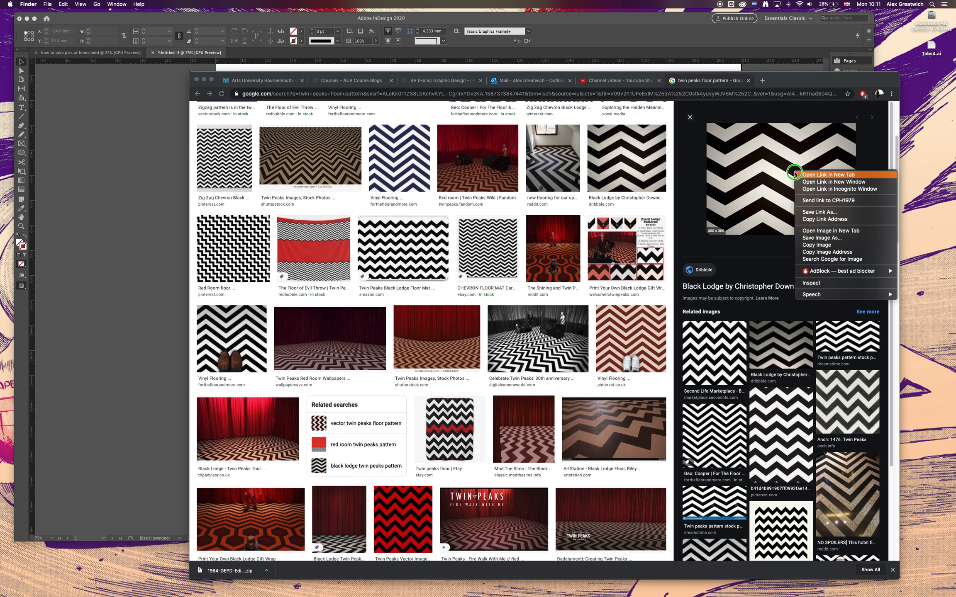
click(843, 231)
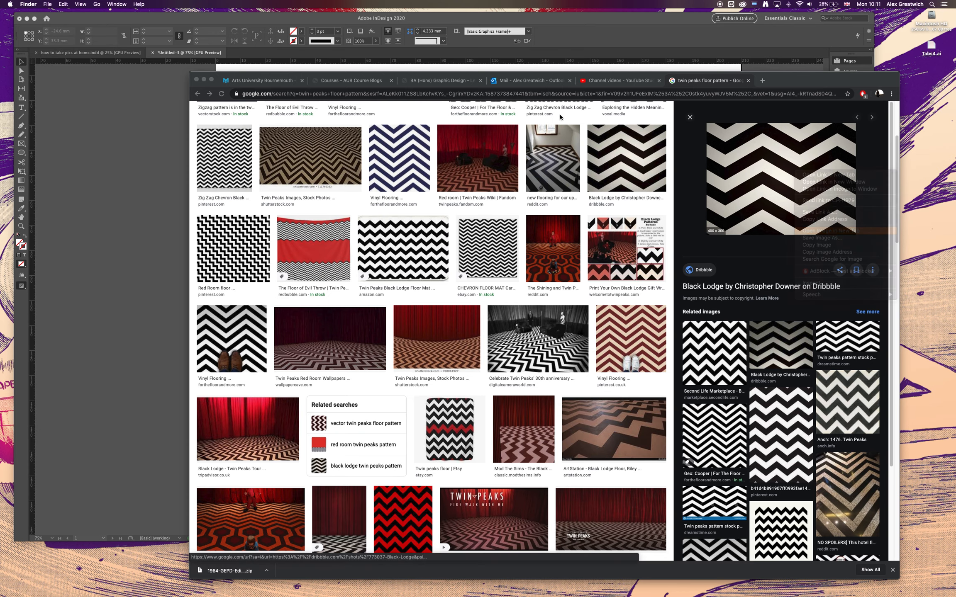
click(784, 80)
Save the chevron image to the Desktop as black_lodge in PNG format and minimise the browser.
right_click(560, 297)
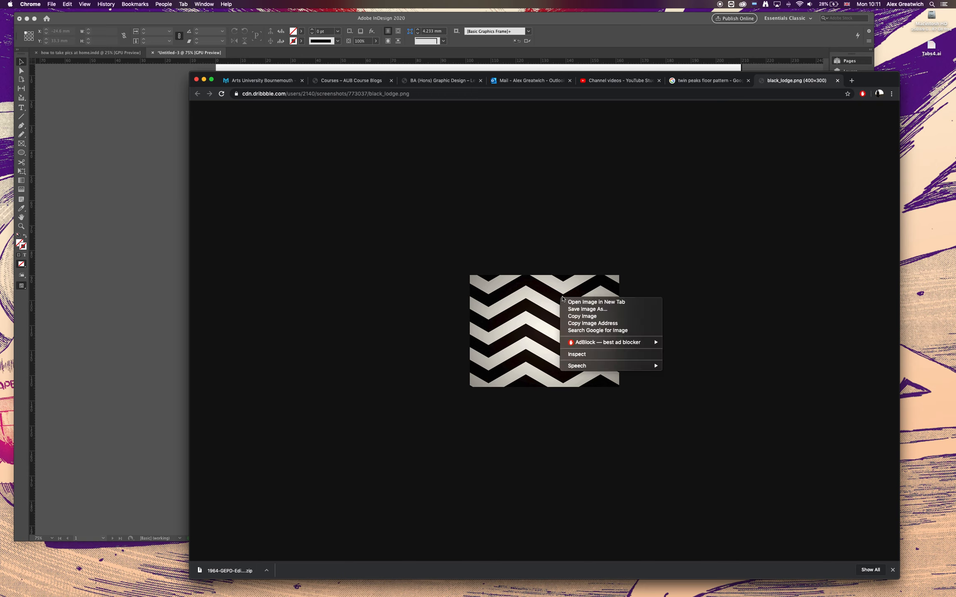
click(606, 311)
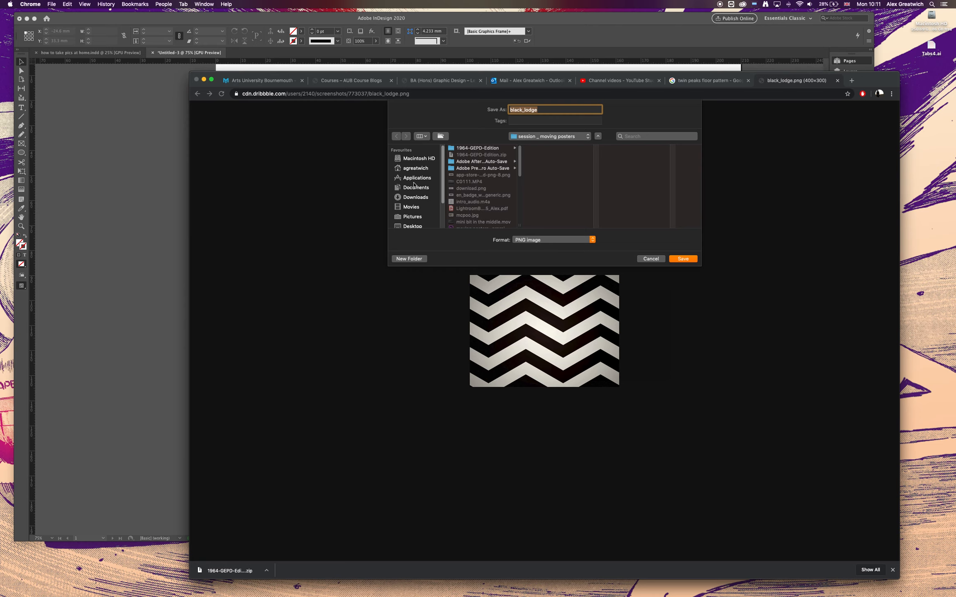
click(415, 226)
click(696, 260)
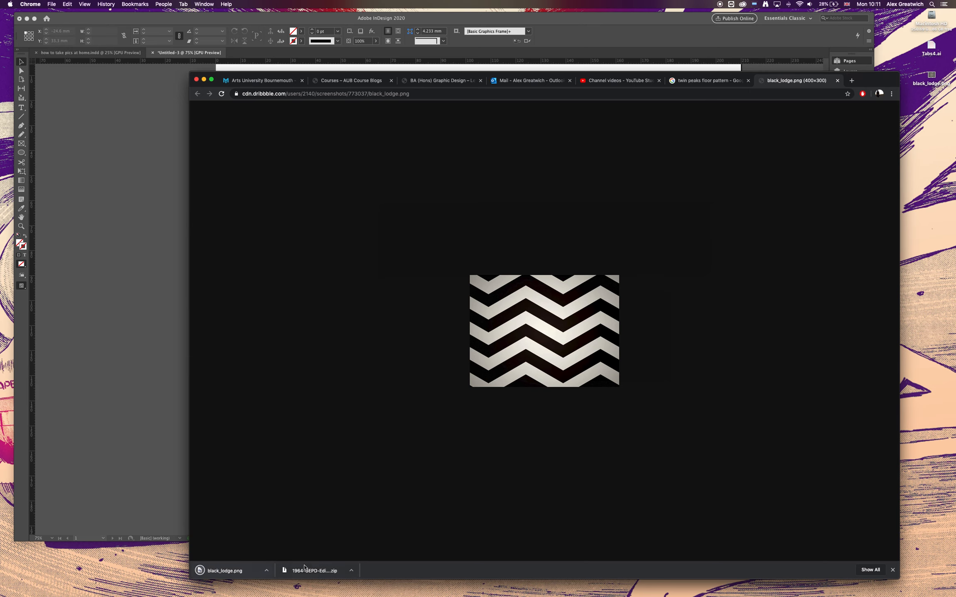
key(super+m)
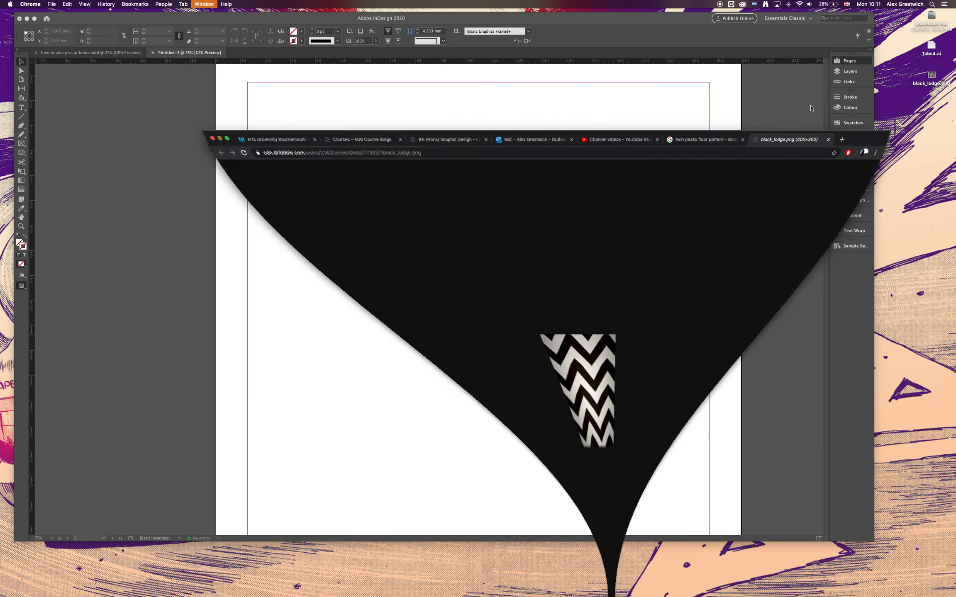
Preview black_lodge.png from the desktop and place it at its original size on the InDesign page.
click(933, 77)
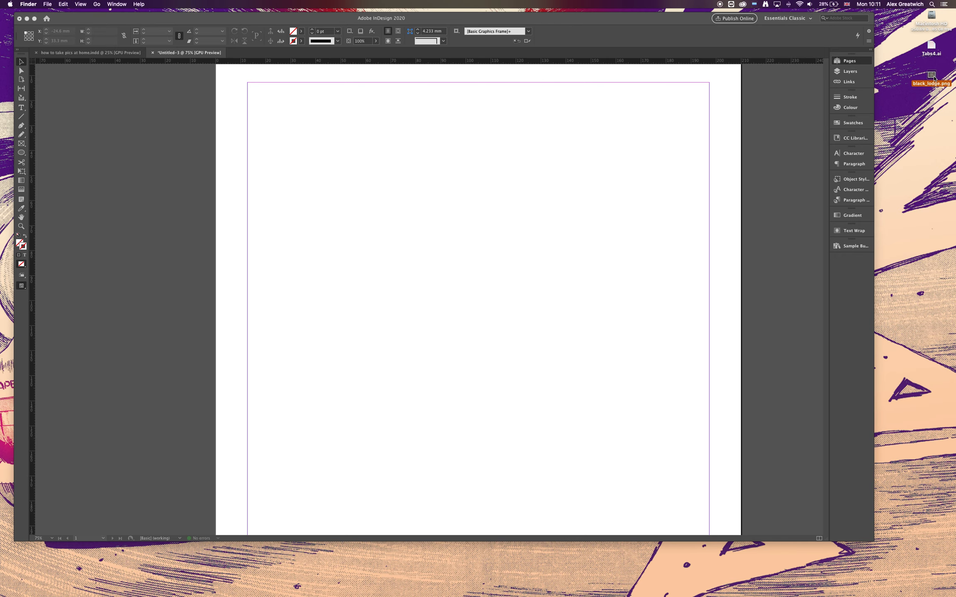
key(space)
key(space)
drag(938, 90, 379, 174)
click(344, 144)
click(280, 143)
drag(455, 226, 403, 209)
Deselect the placed image, view the page in presentation mode and return to the normal view.
click(233, 136)
key(shift+w)
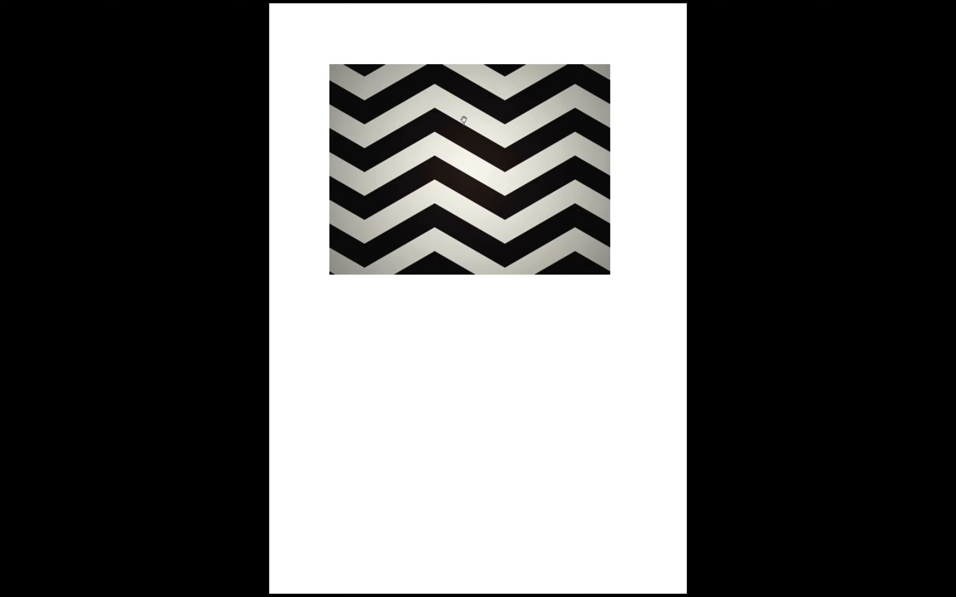
key(Escape)
Move the chevron image so its upper-left corner sits on the page's upper-left corner at X 0 mm, Y 0 mm.
drag(460, 169, 477, 226)
scroll(406, 289, right, 4)
scroll(406, 290, up, 2)
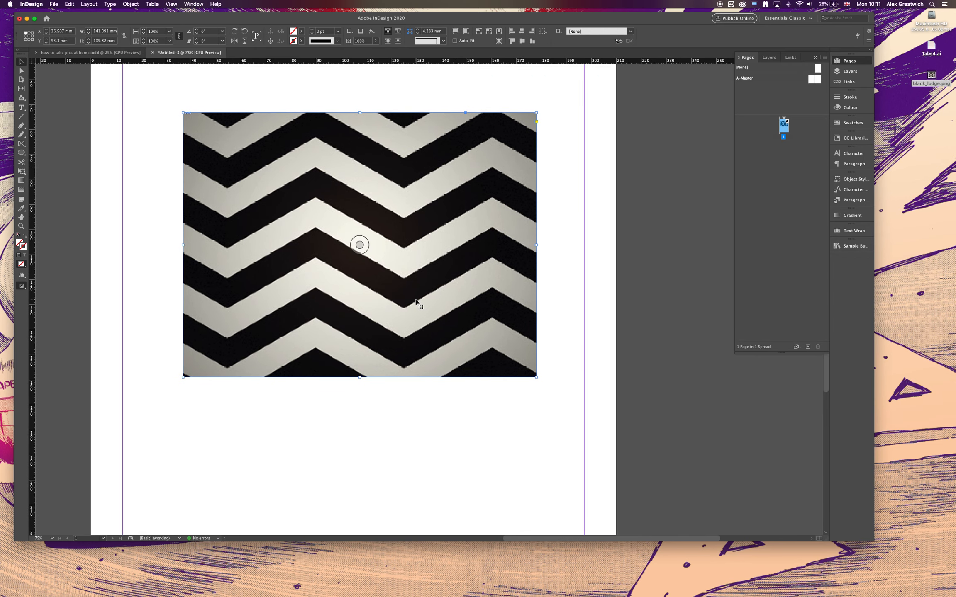
key(super+minus)
drag(358, 241, 294, 152)
click(510, 341)
click(436, 239)
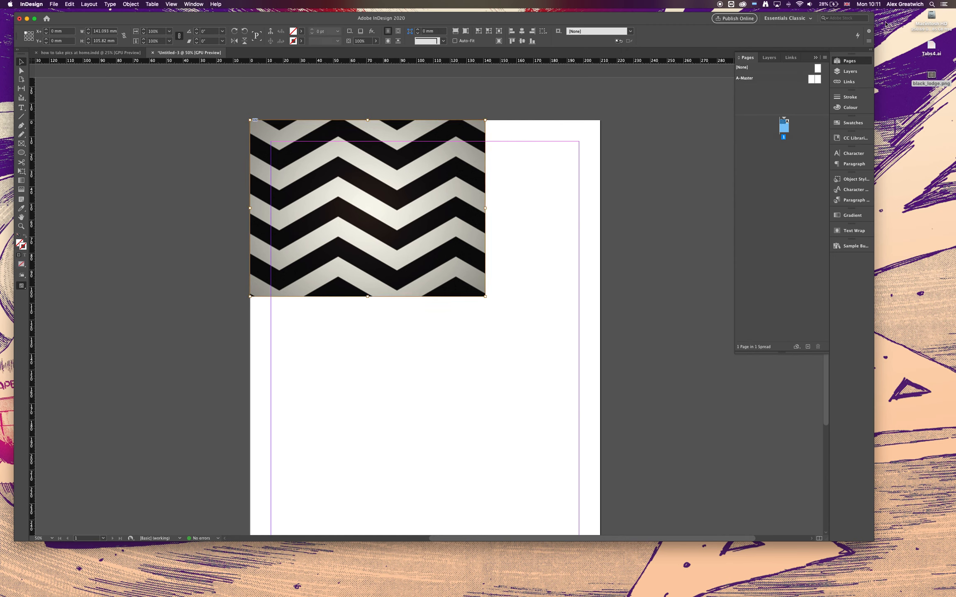
Choose the Essentials Classic workspace and display the link information of the placed black_lodge.png.
click(203, 4)
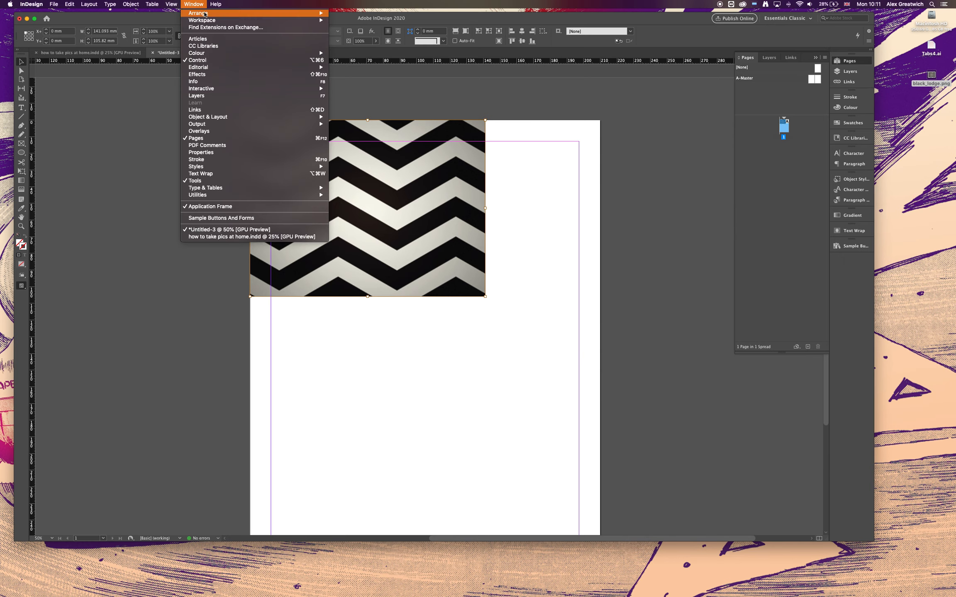
mouse_move(315, 20)
click(370, 49)
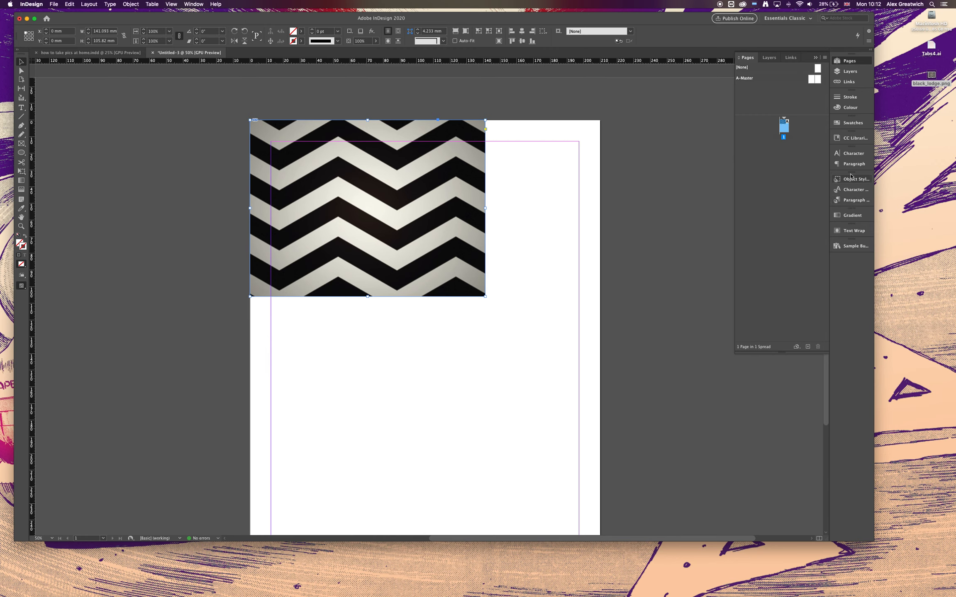
click(849, 84)
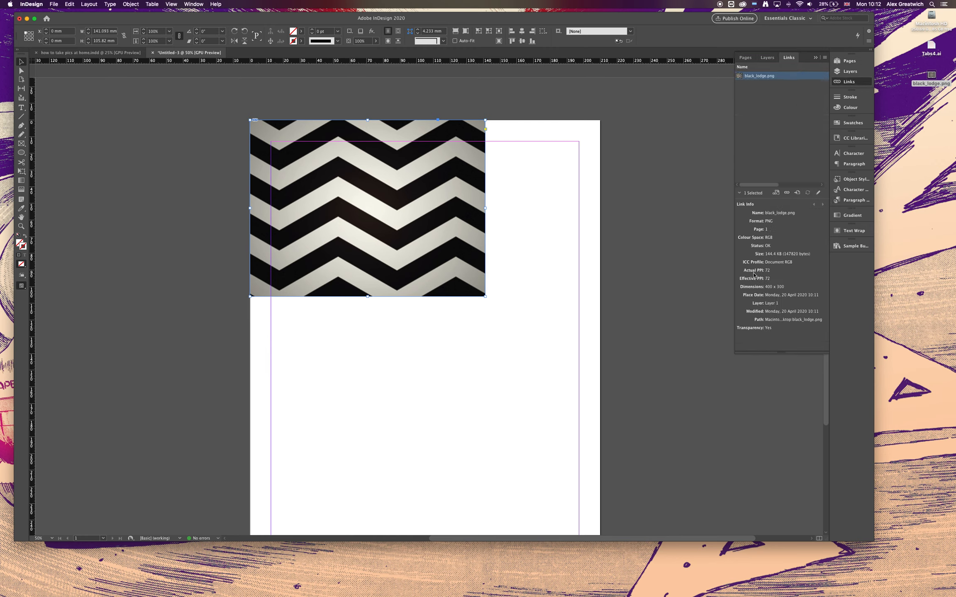
Scale the chevron image down to about 101 mm wide, then enlarge it to about 209 × 157 mm to span the page.
click(512, 187)
click(444, 186)
drag(485, 297, 419, 235)
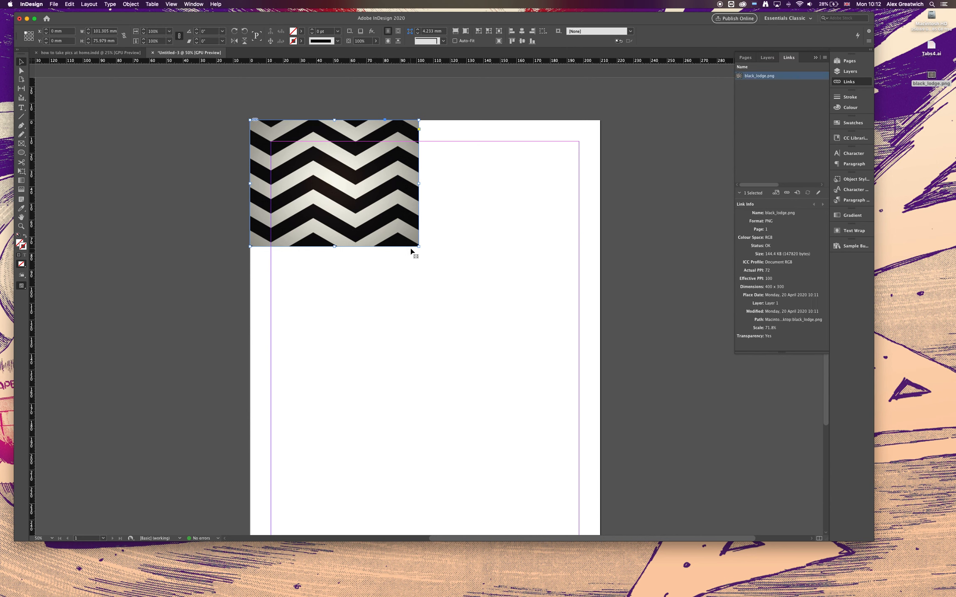
drag(419, 247, 568, 381)
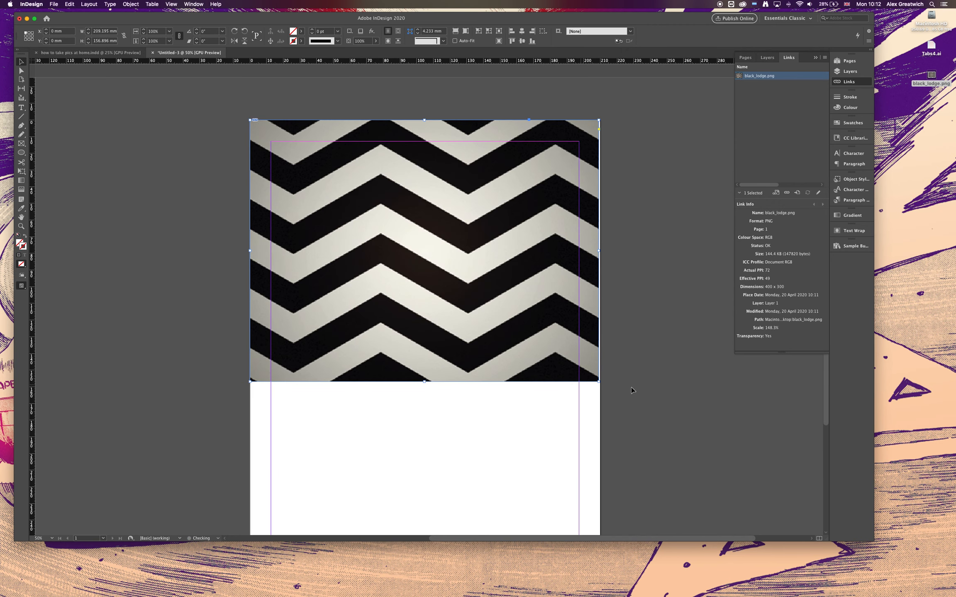
click(628, 227)
click(531, 203)
click(623, 212)
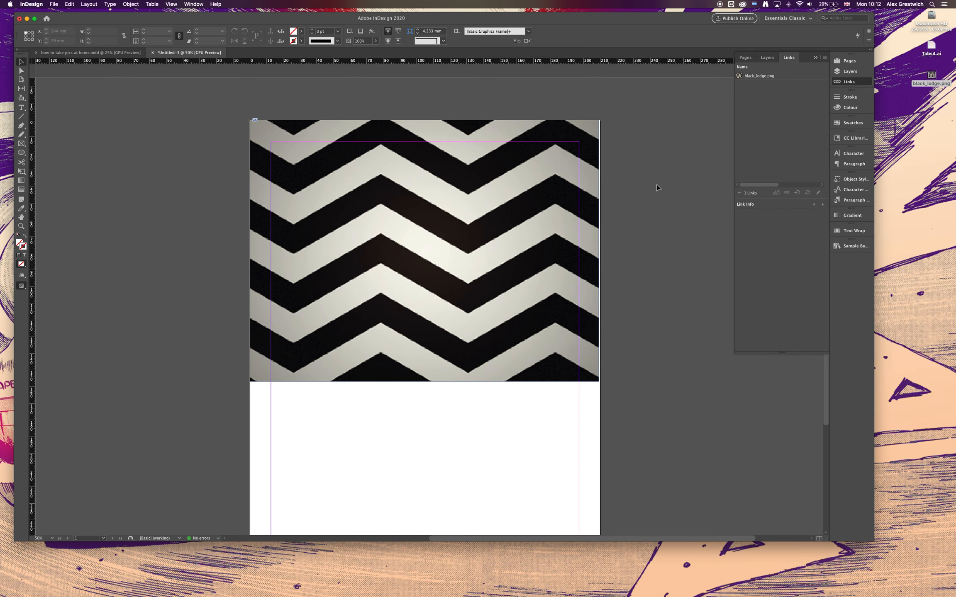
Scale the page-wide chevron image down proportionally to about 37 × 27 mm, keeping it in the page's upper-left corner.
click(931, 78)
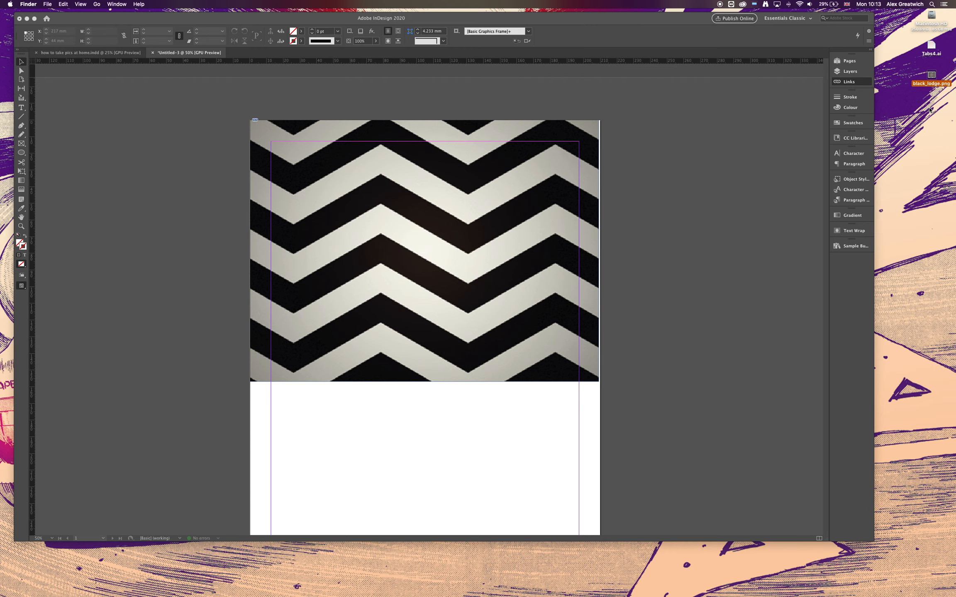
click(796, 164)
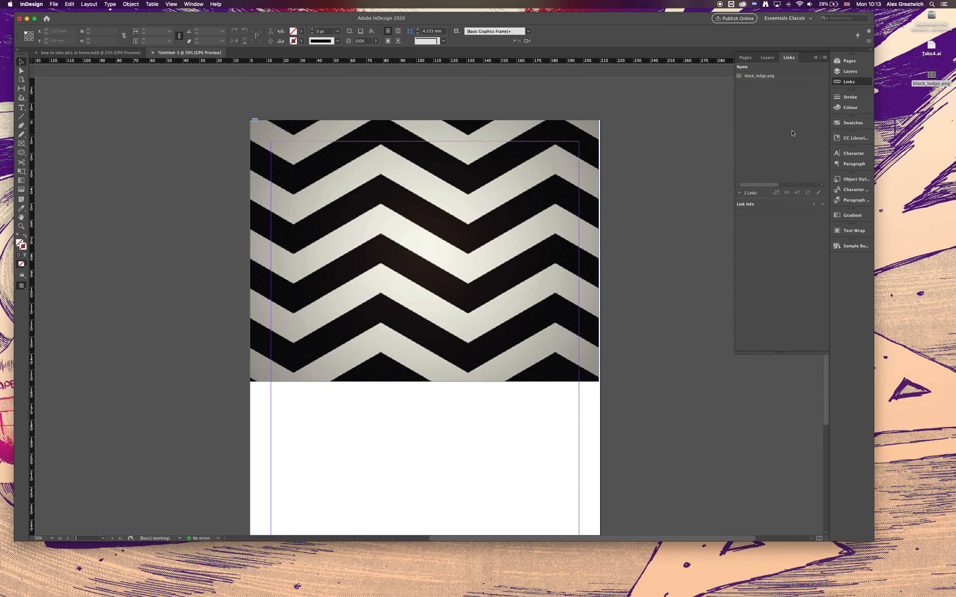
click(518, 206)
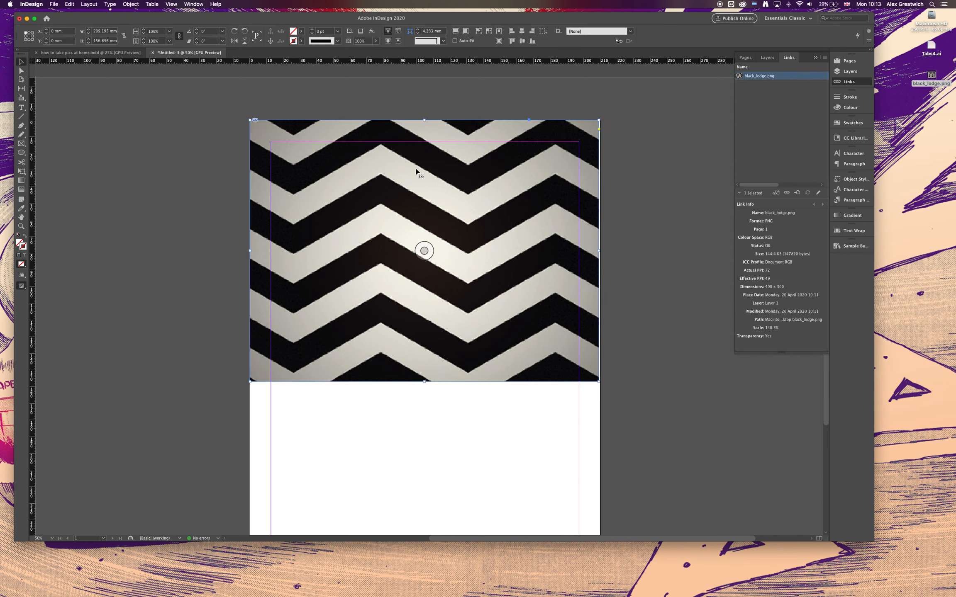
drag(598, 381, 334, 182)
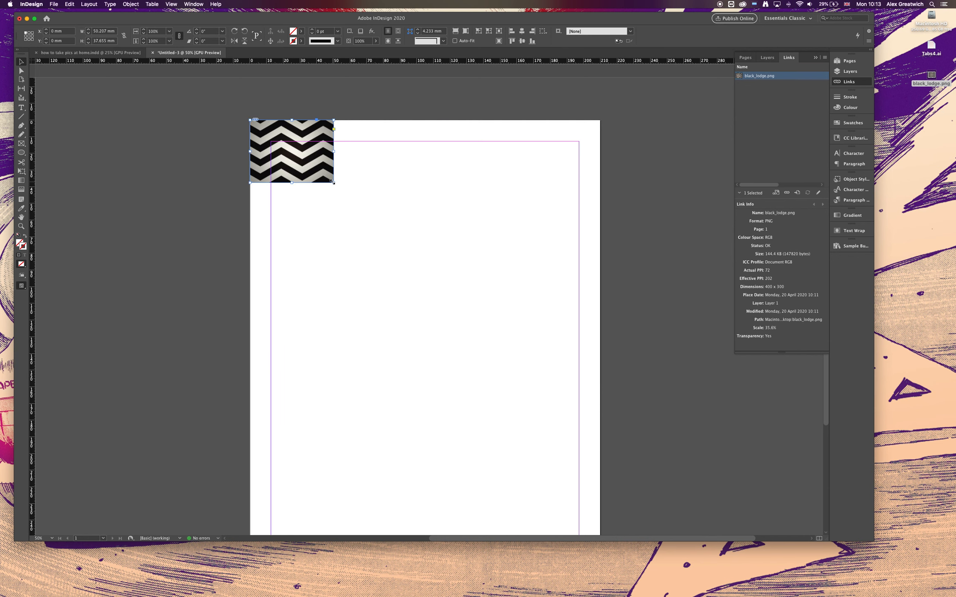
drag(334, 182, 287, 148)
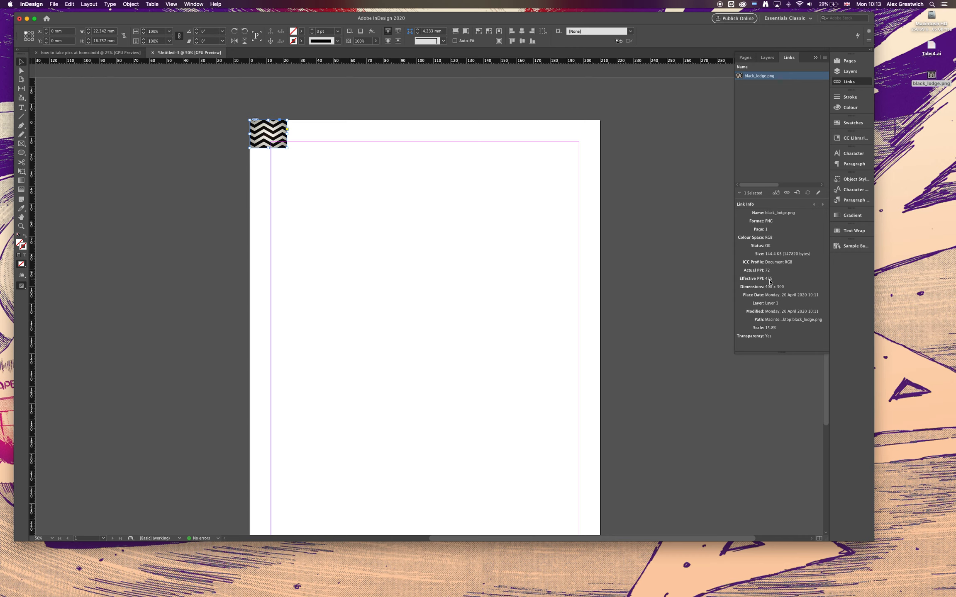
drag(288, 151, 311, 166)
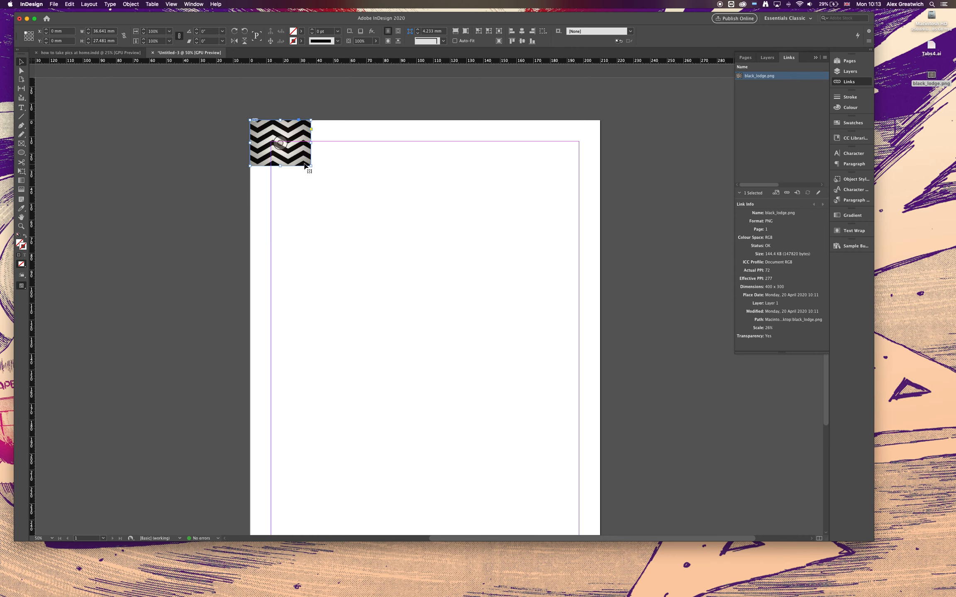
Deselect the small chevron image, check its size on the page in presentation mode and return to editing.
click(285, 182)
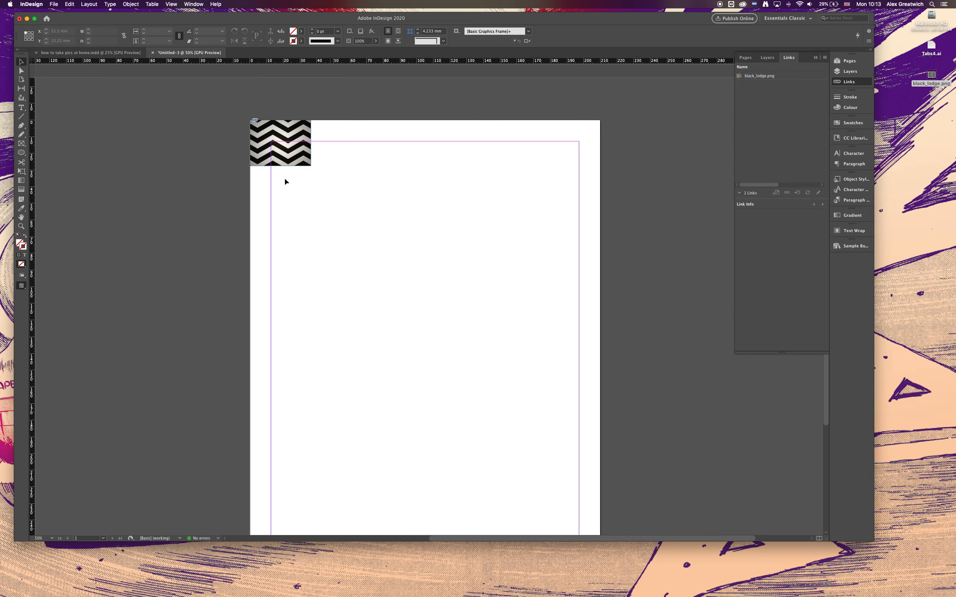
key(shift+w)
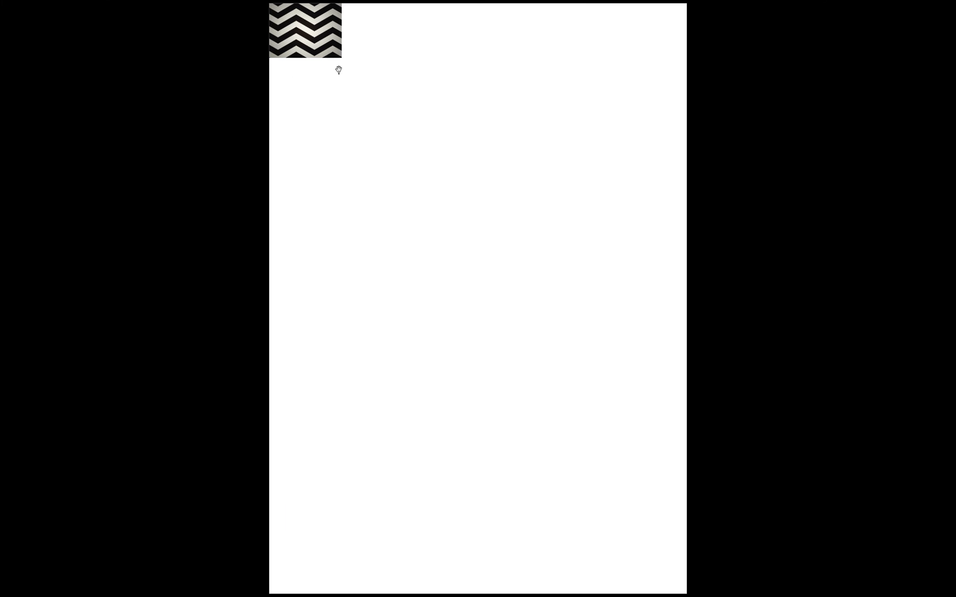
key(shift+w)
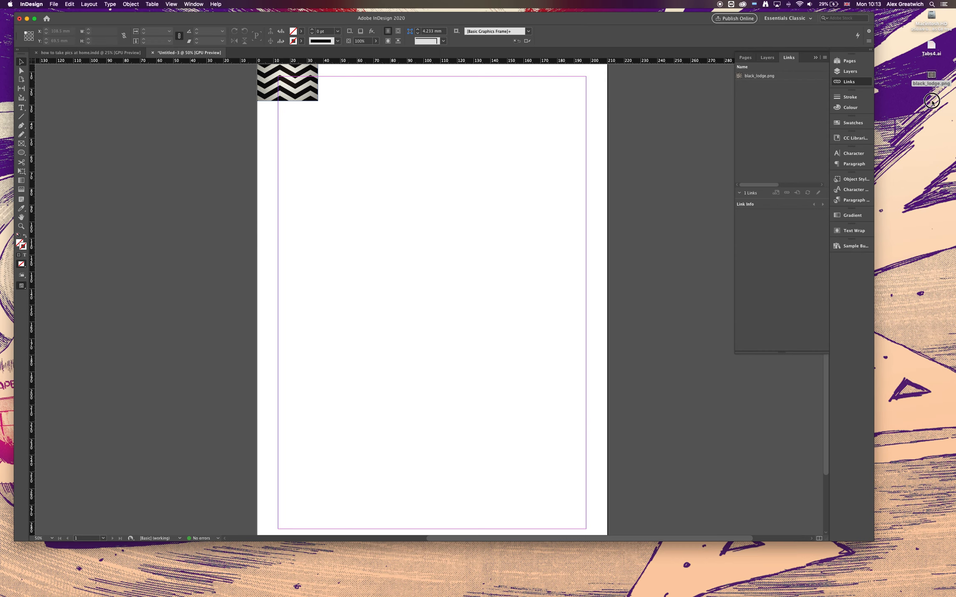
Place a second, original-size copy of black_lodge.png mid-page and move the small copy inside the page margins above it.
click(932, 76)
drag(931, 76, 319, 160)
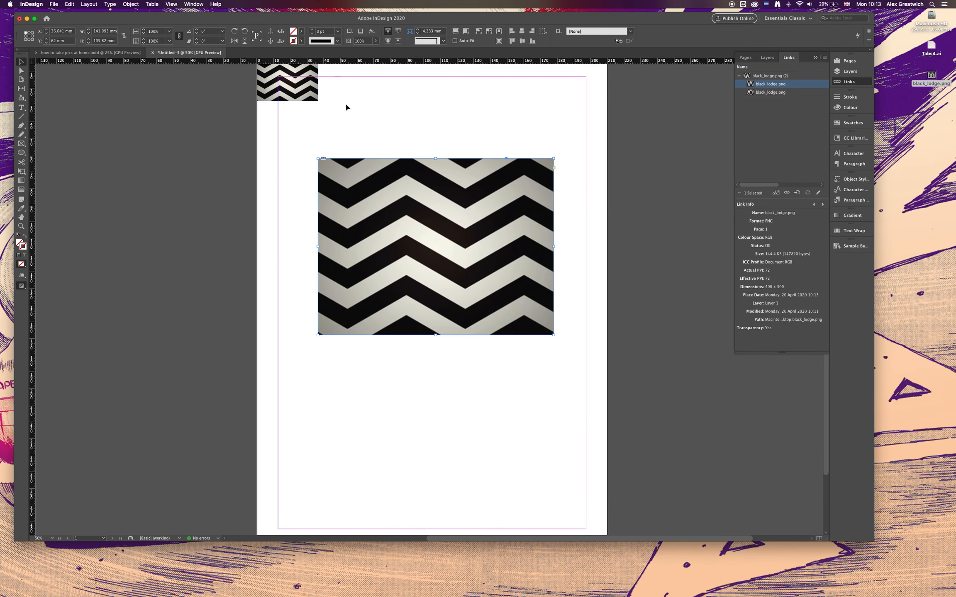
drag(282, 78, 322, 121)
Compare the link information of both image copies and align the large copy's left edge with the small one's.
click(420, 132)
click(414, 202)
click(346, 128)
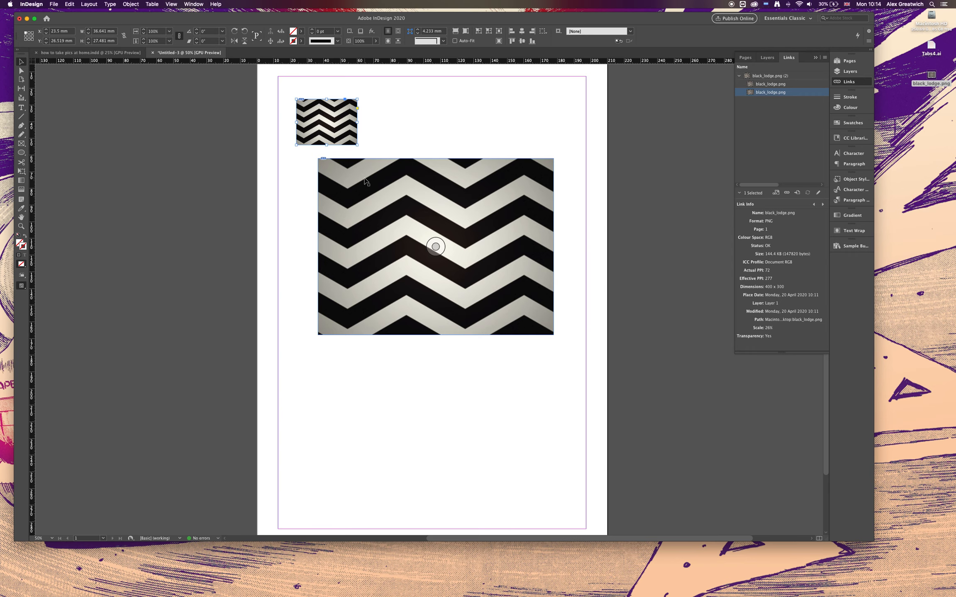
click(364, 360)
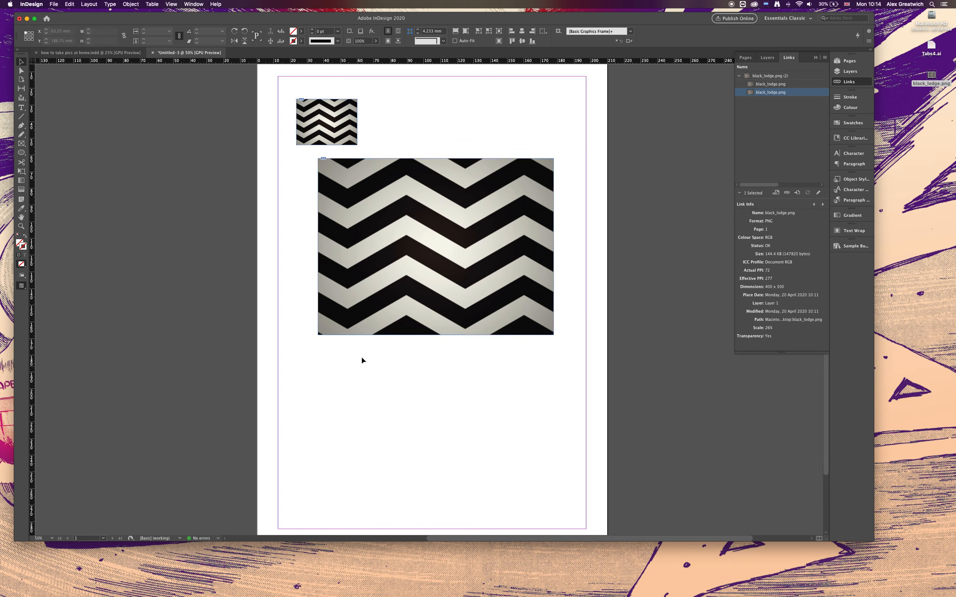
drag(394, 216, 372, 211)
click(431, 114)
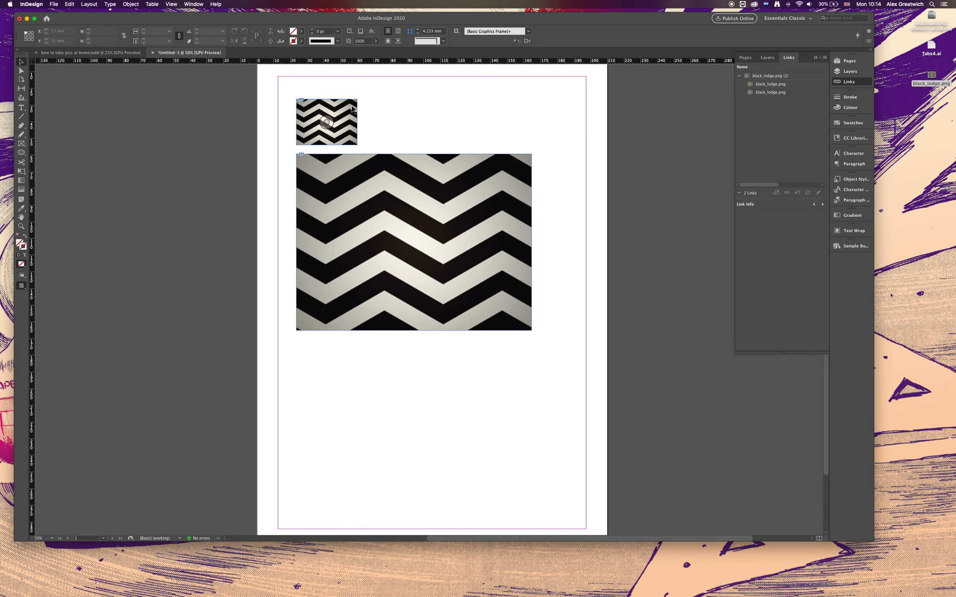
Open the large chevron image for editing in Adobe Photoshop 2020 from InDesign.
right_click(375, 185)
mouse_move(405, 333)
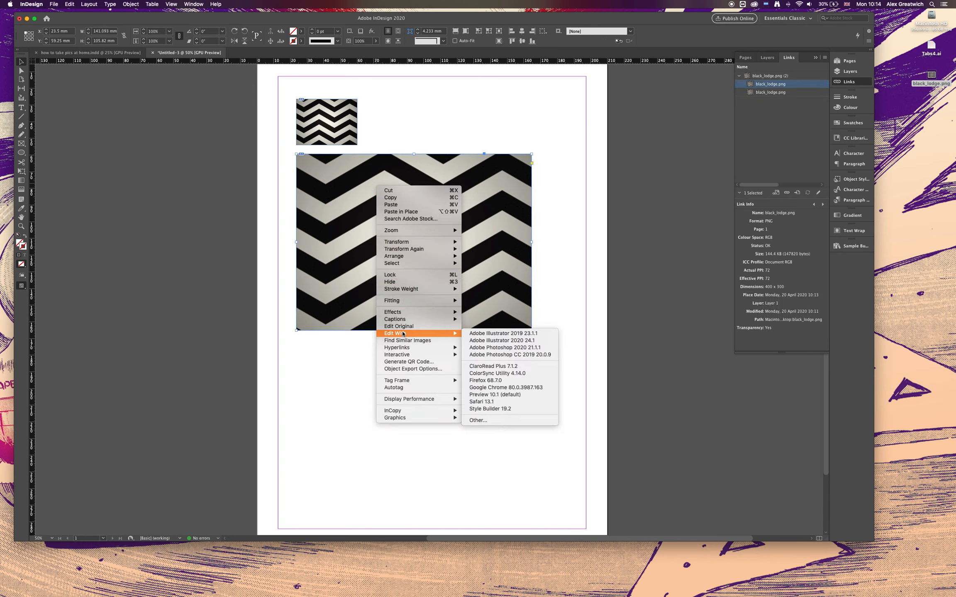
click(519, 353)
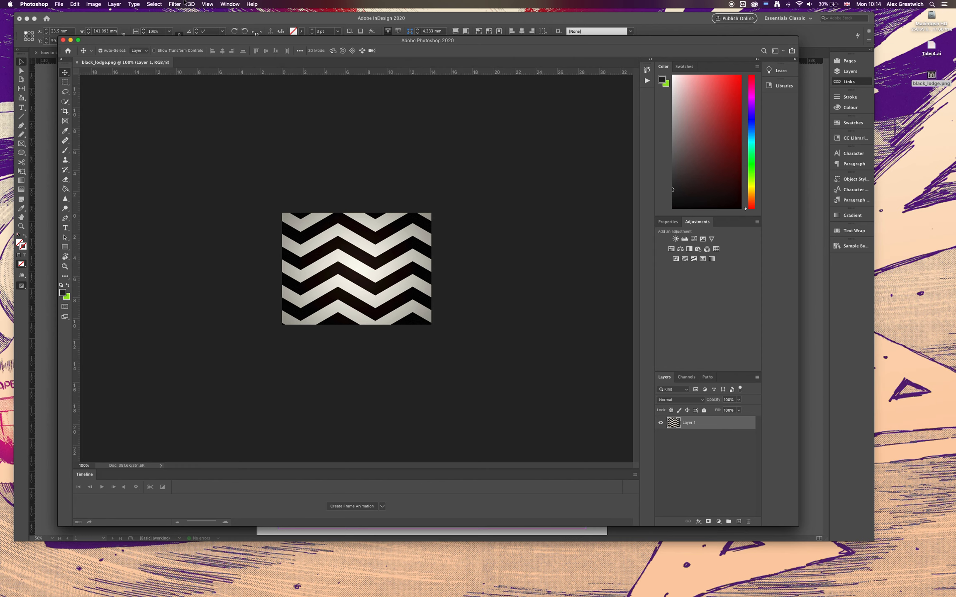
Resample the chevron image to a resolution of 250 pixels/inch, checking the enlargement in the preview and on the canvas.
click(131, 3)
mouse_move(93, 2)
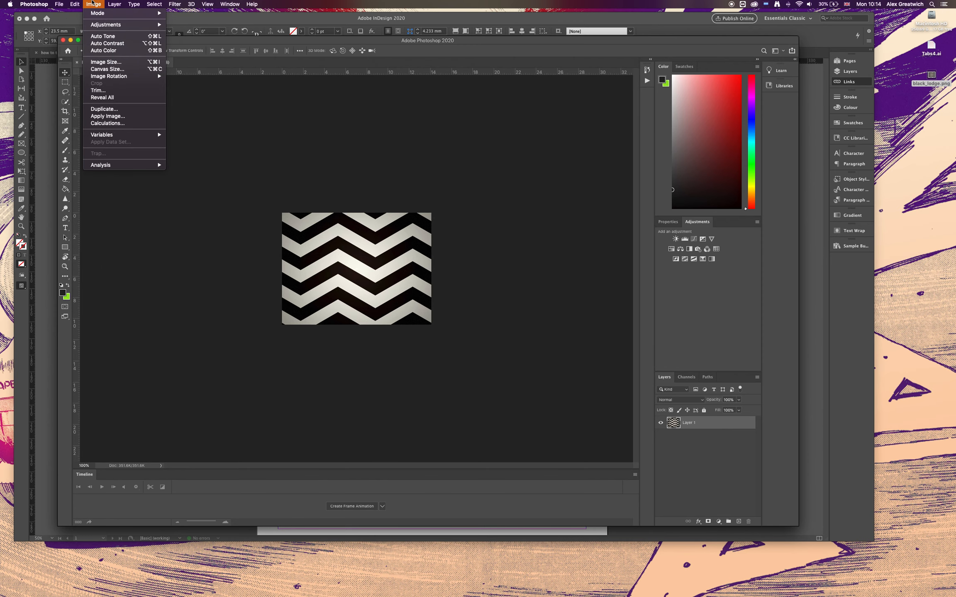
click(118, 62)
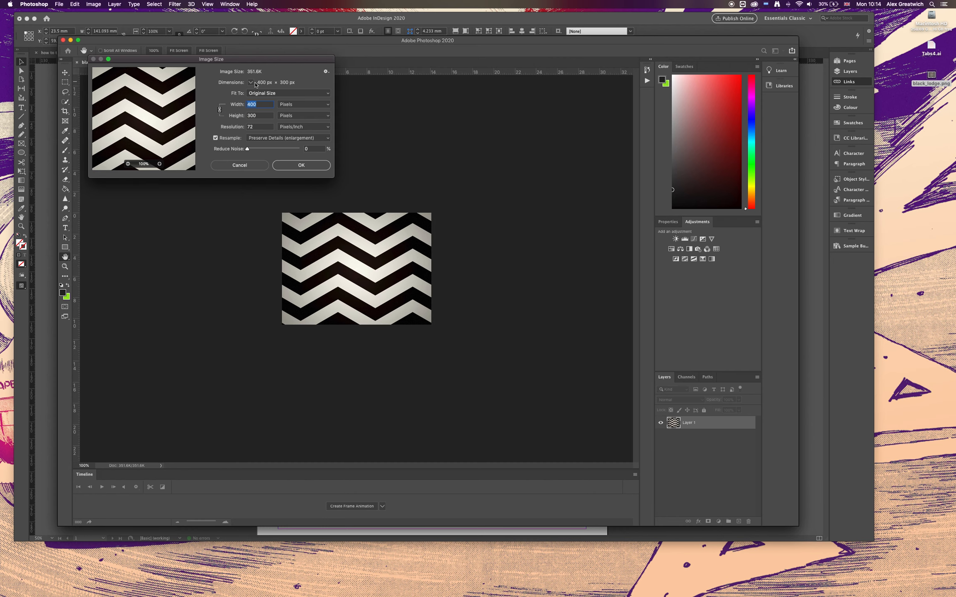
double_click(261, 127)
text(250)
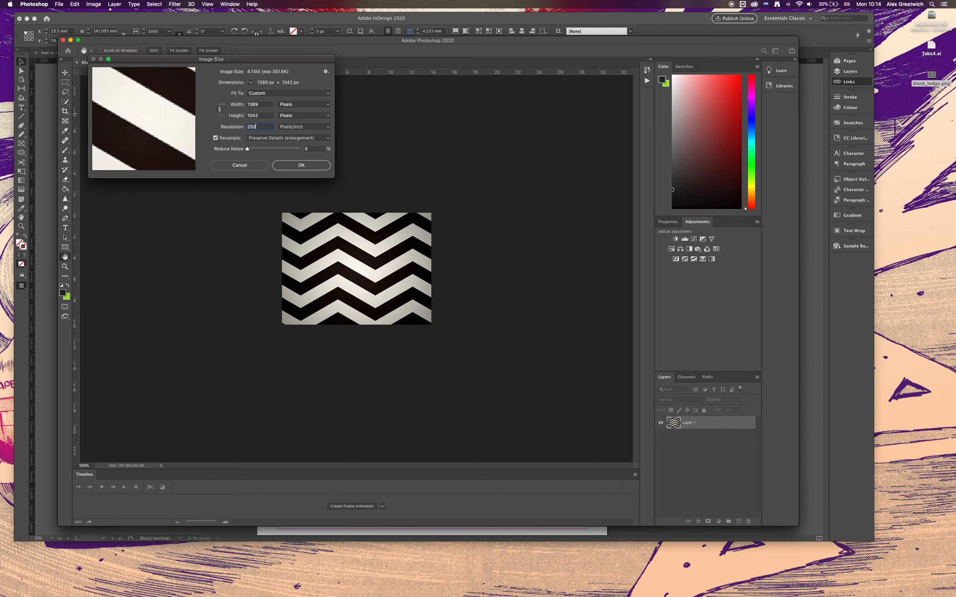
drag(148, 121, 115, 148)
drag(171, 106, 154, 151)
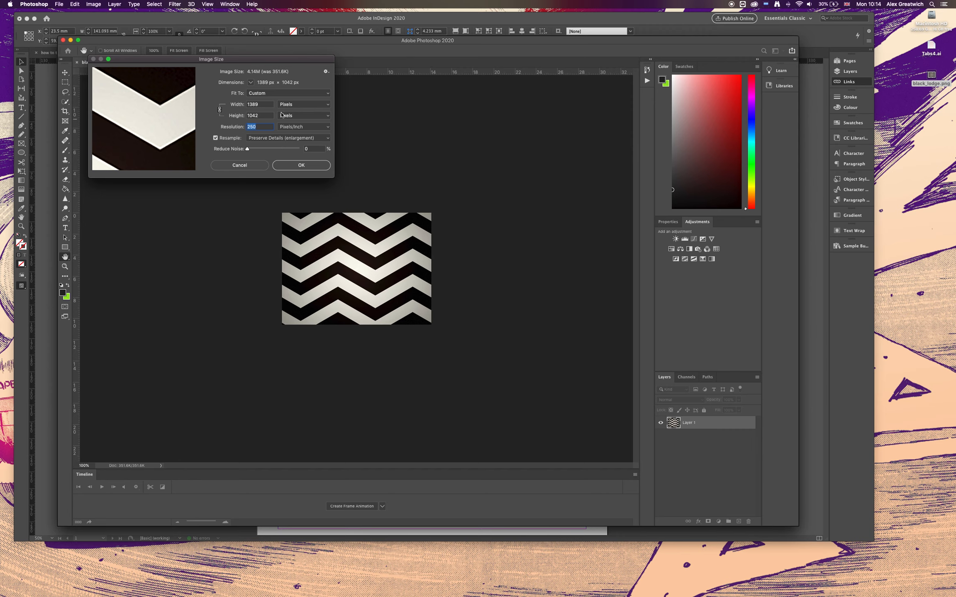
click(301, 165)
drag(350, 254, 339, 219)
Save the enlarged image to the Desktop as a PNG copy named black_lodge copy.png.
click(93, 4)
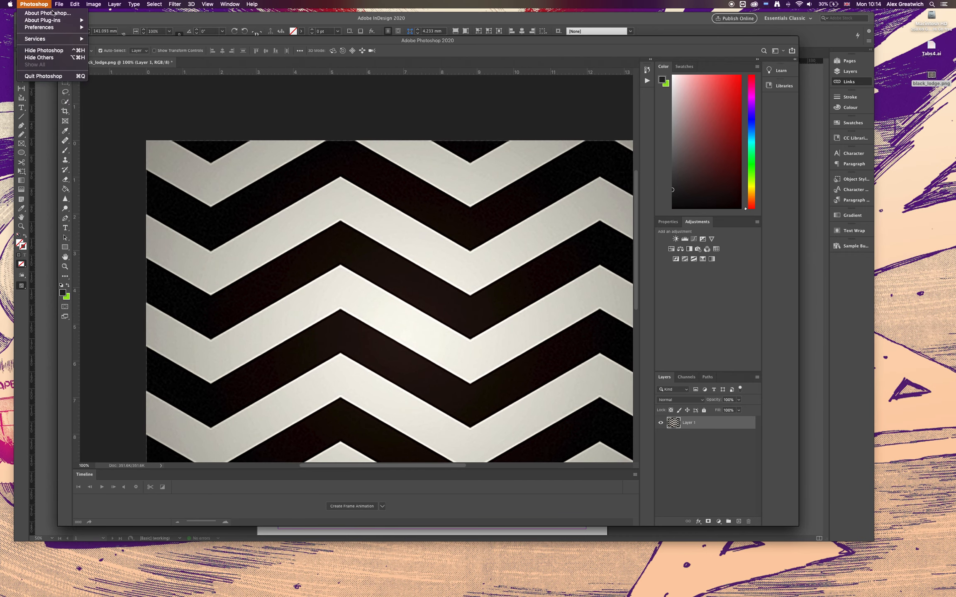
mouse_move(59, 4)
click(70, 88)
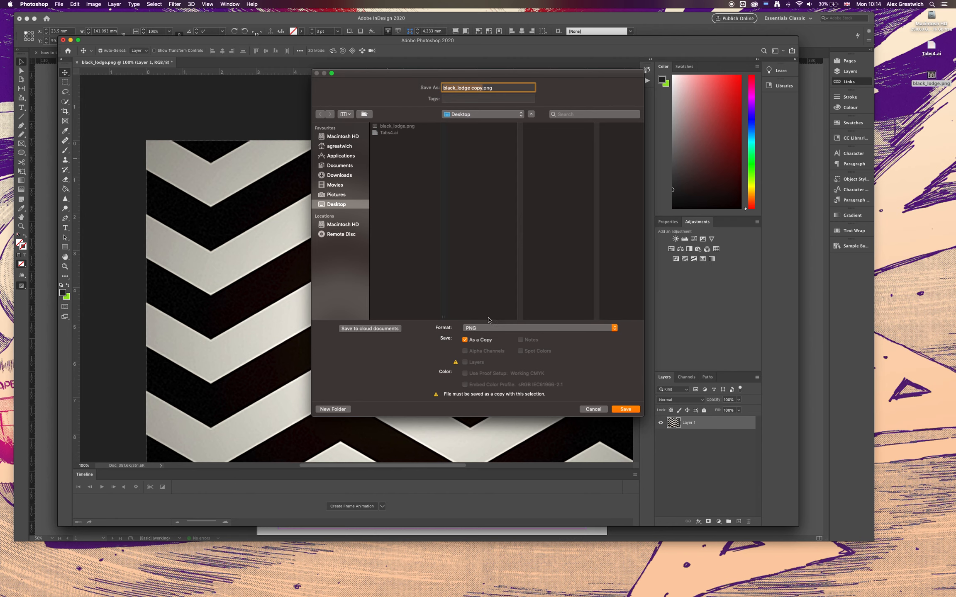
click(490, 328)
click(552, 327)
click(624, 410)
click(836, 336)
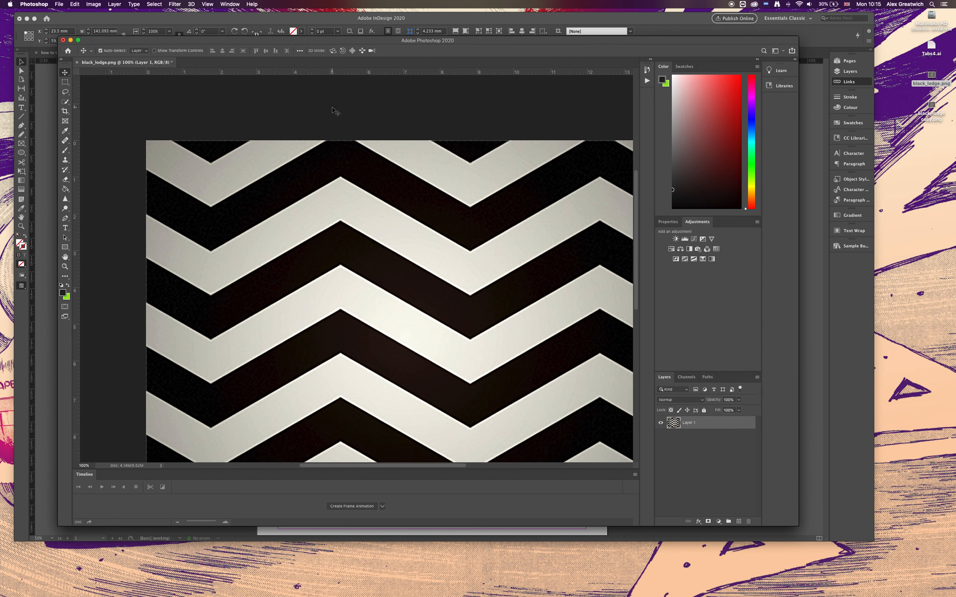
Convert the enlarged chevron image to CMYK Color mode.
click(59, 4)
mouse_move(92, 4)
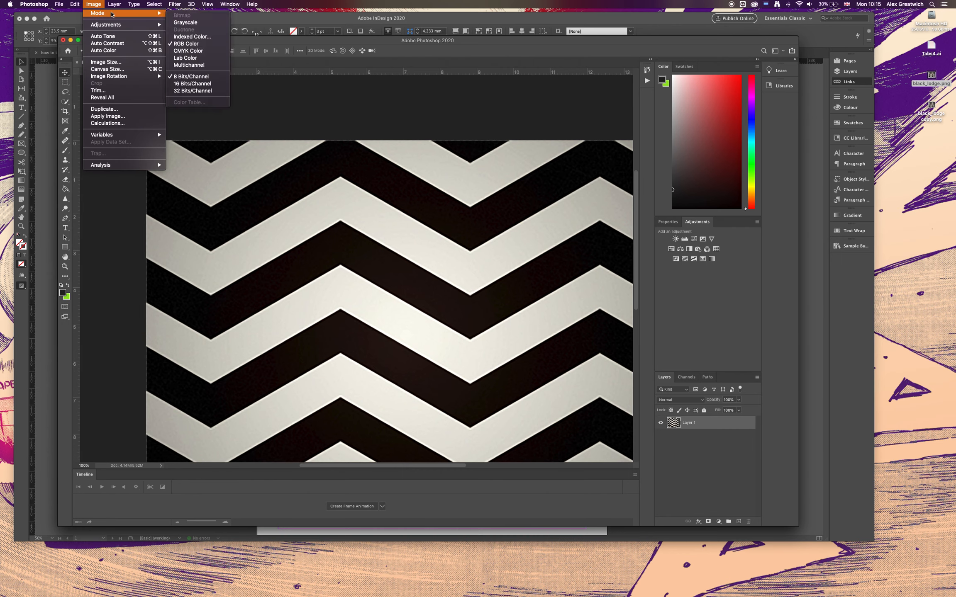
click(195, 51)
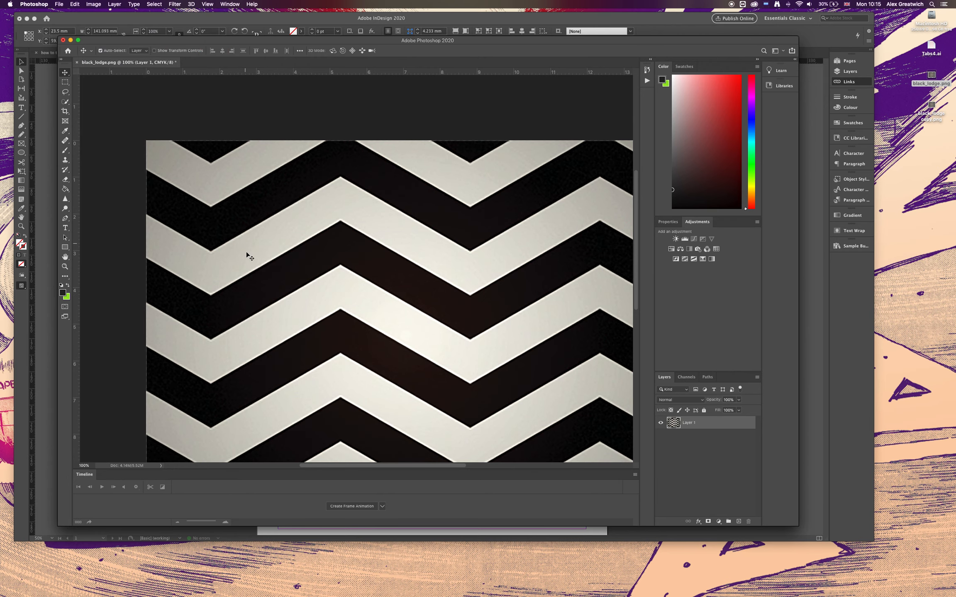
drag(352, 287, 320, 227)
Save the CMYK image to the Desktop in Photoshop format as black_lodge.psd, with layers and the colour profile embedded.
key(super+shift+s)
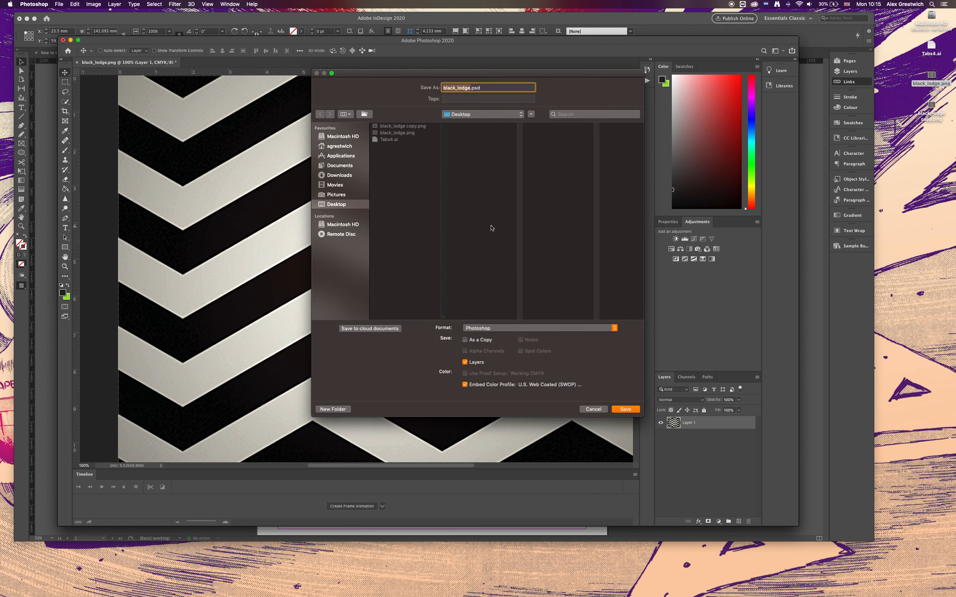
click(507, 328)
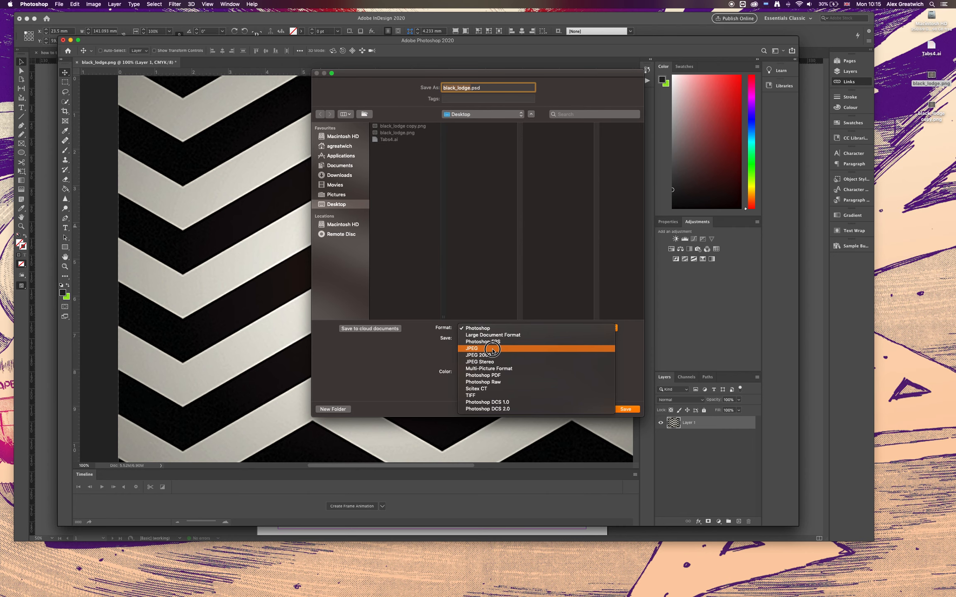
click(552, 324)
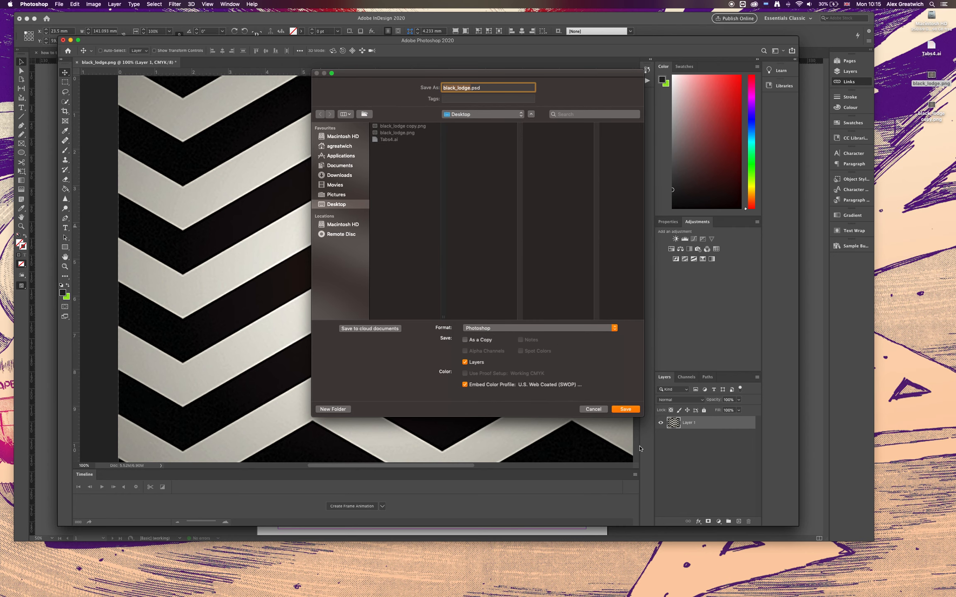
click(626, 409)
click(568, 270)
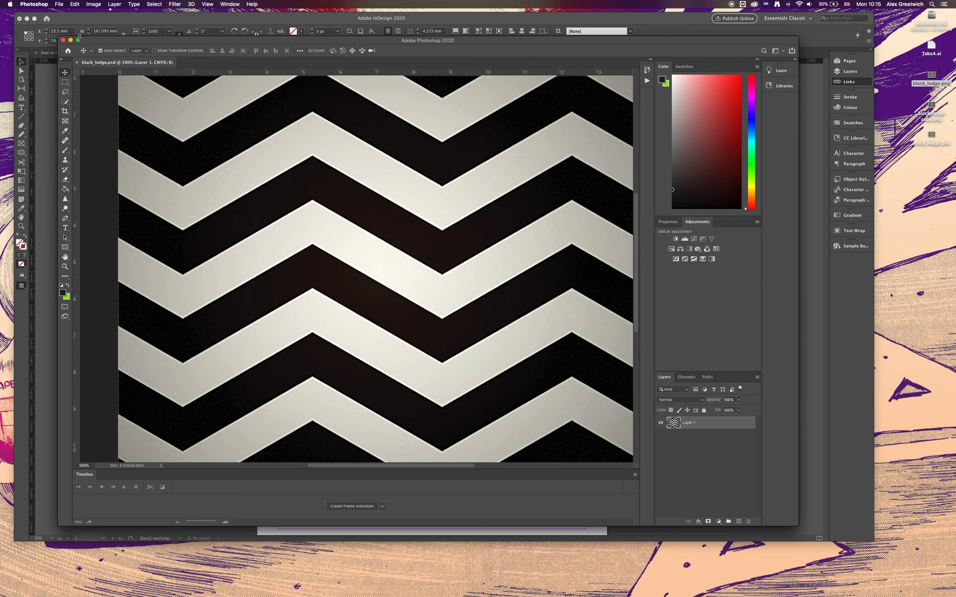
Switch back to InDesign and place black_lodge.psd from the desktop at original size below the large PNG image.
click(71, 40)
click(932, 136)
drag(933, 136, 356, 367)
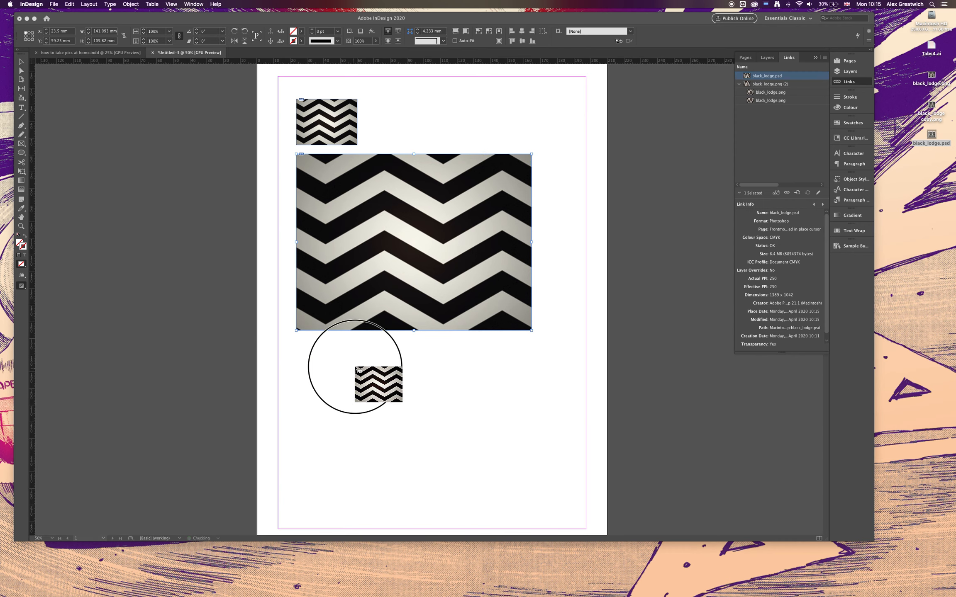
click(316, 349)
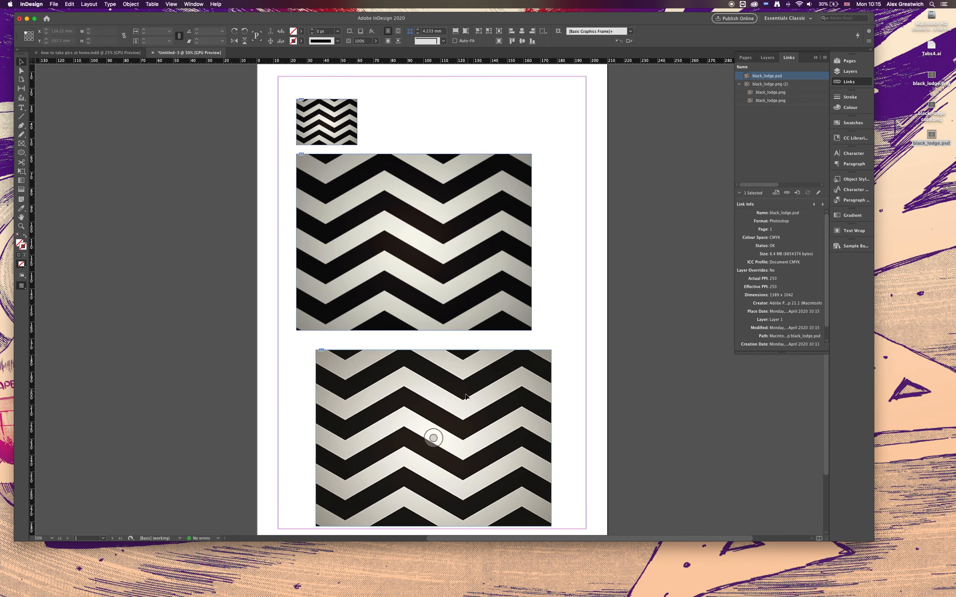
click(595, 390)
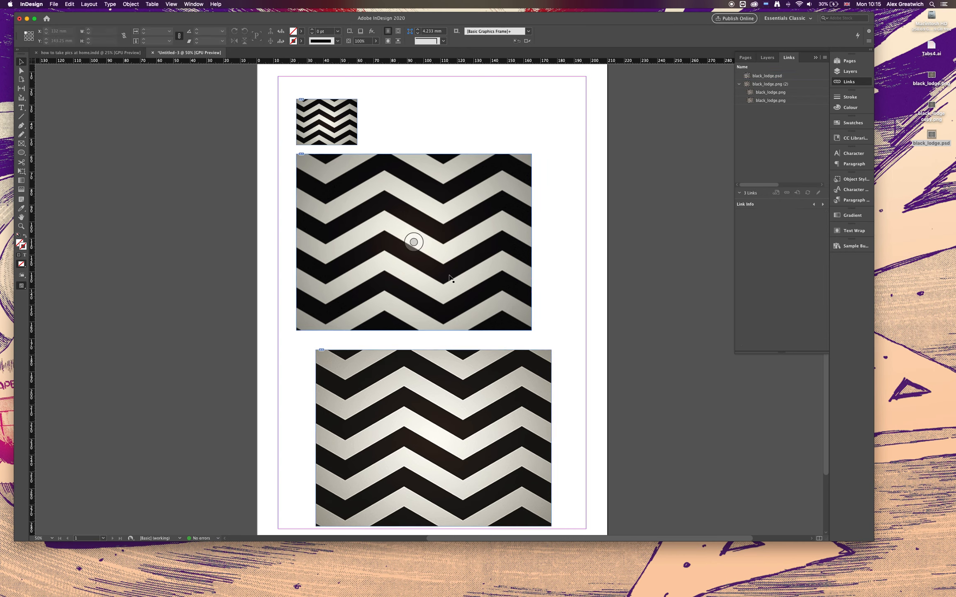
Align the PSD image's left edge with the images above, just below the large PNG, and check the page in presentation mode.
click(475, 192)
drag(457, 376, 437, 366)
click(579, 286)
key(shift+w)
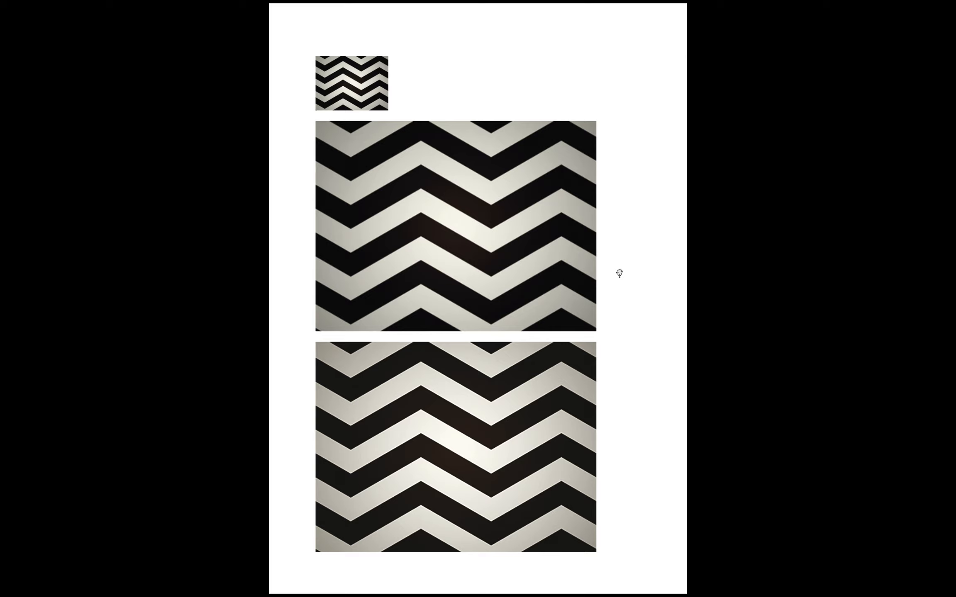
key(shift+w)
Compare the colour space, PPI and pixel dimensions of the placed PSD and the large PNG in their link information.
click(454, 382)
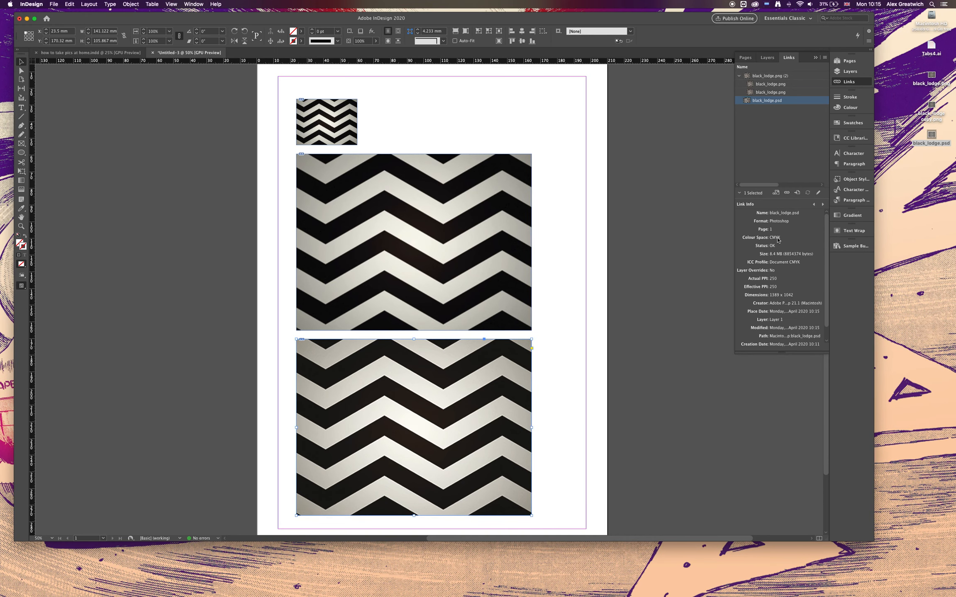
click(413, 241)
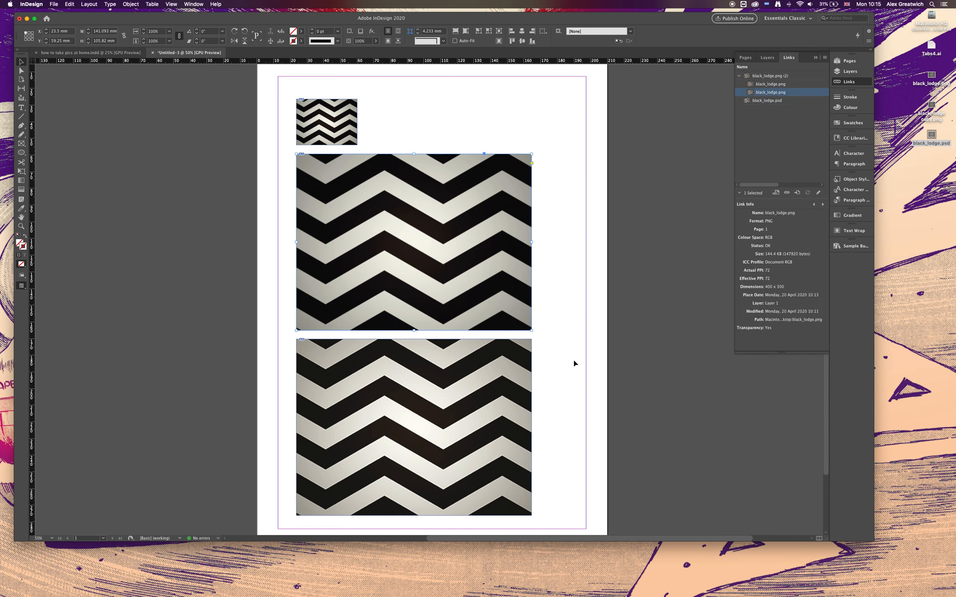
click(556, 362)
click(494, 382)
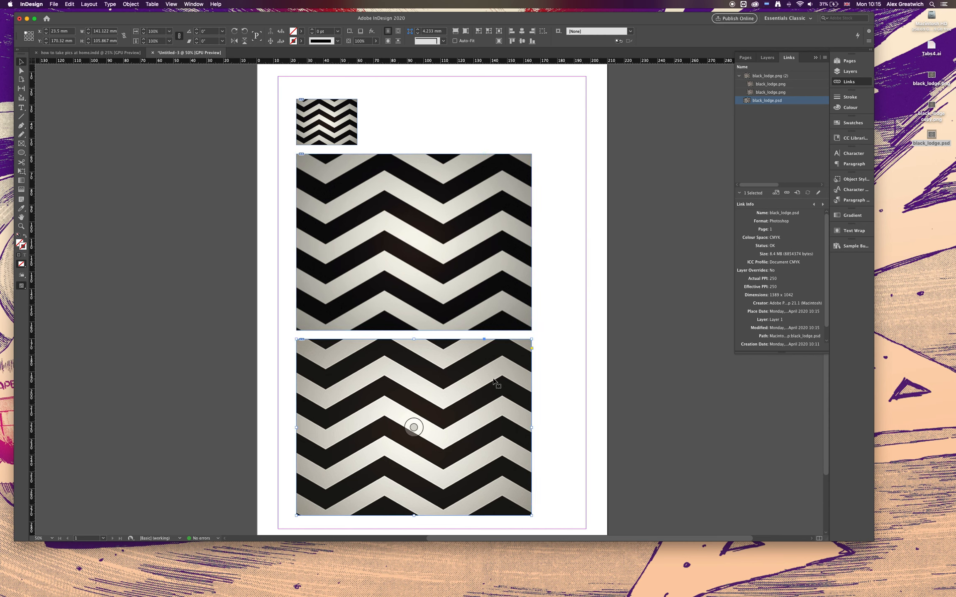
click(675, 263)
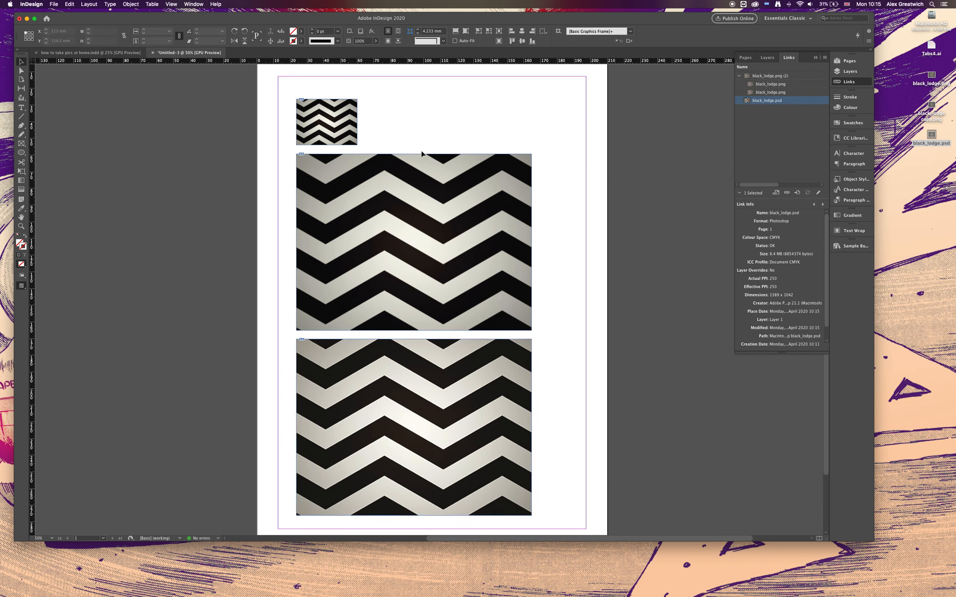